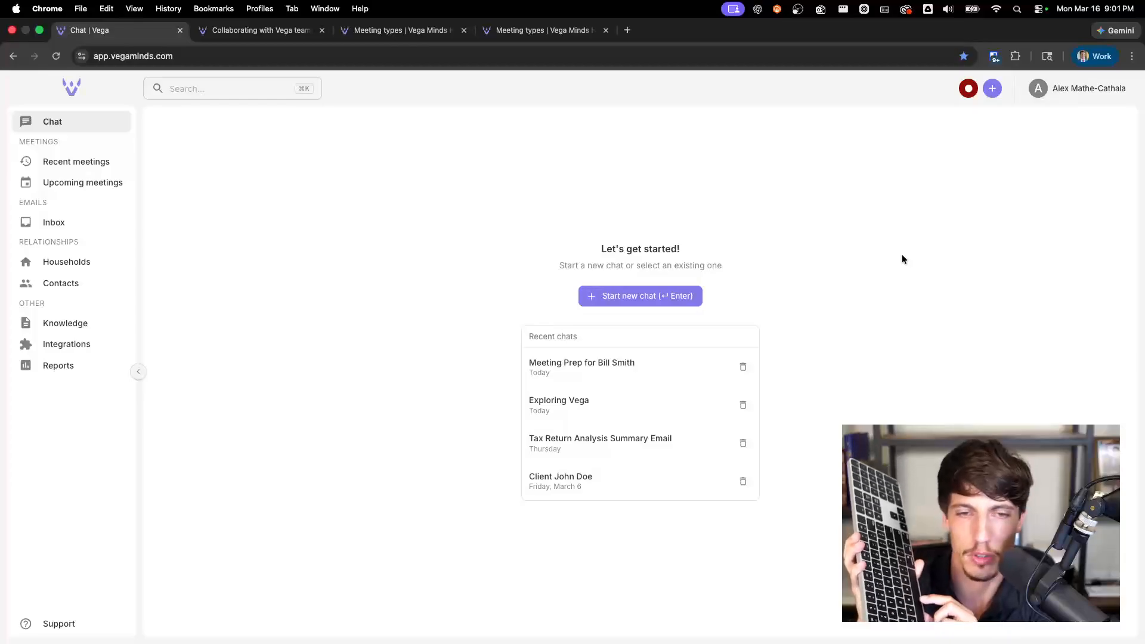
# Step: Ask the assistant by voice how to set up meeting notifications for users or teams, and read through the answer
pyautogui.press('space')
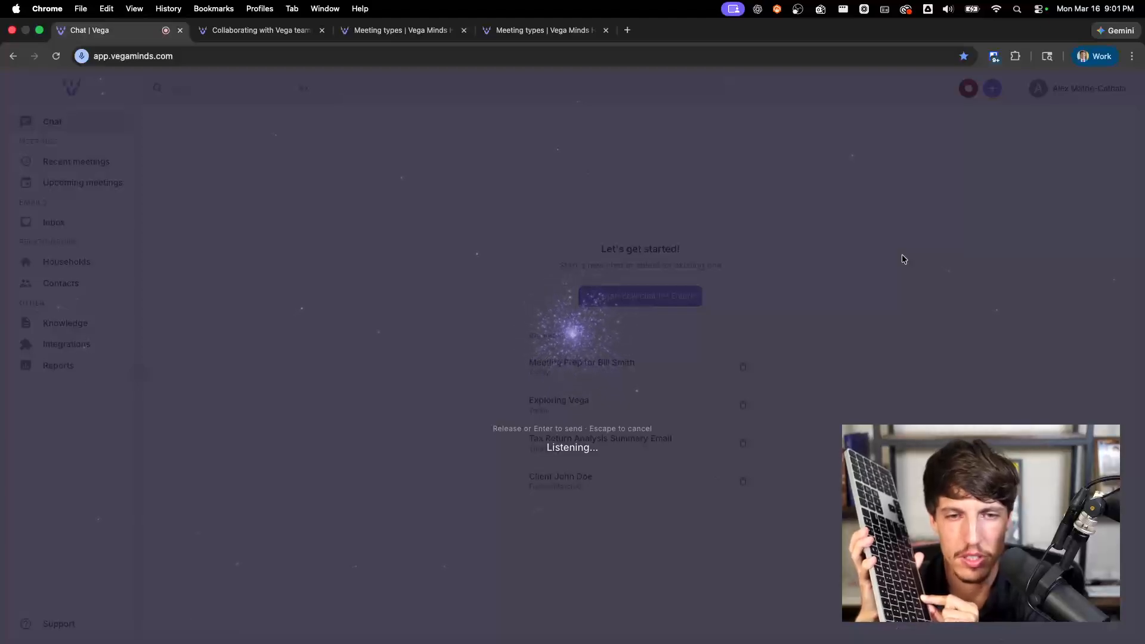
pyautogui.press('Return')
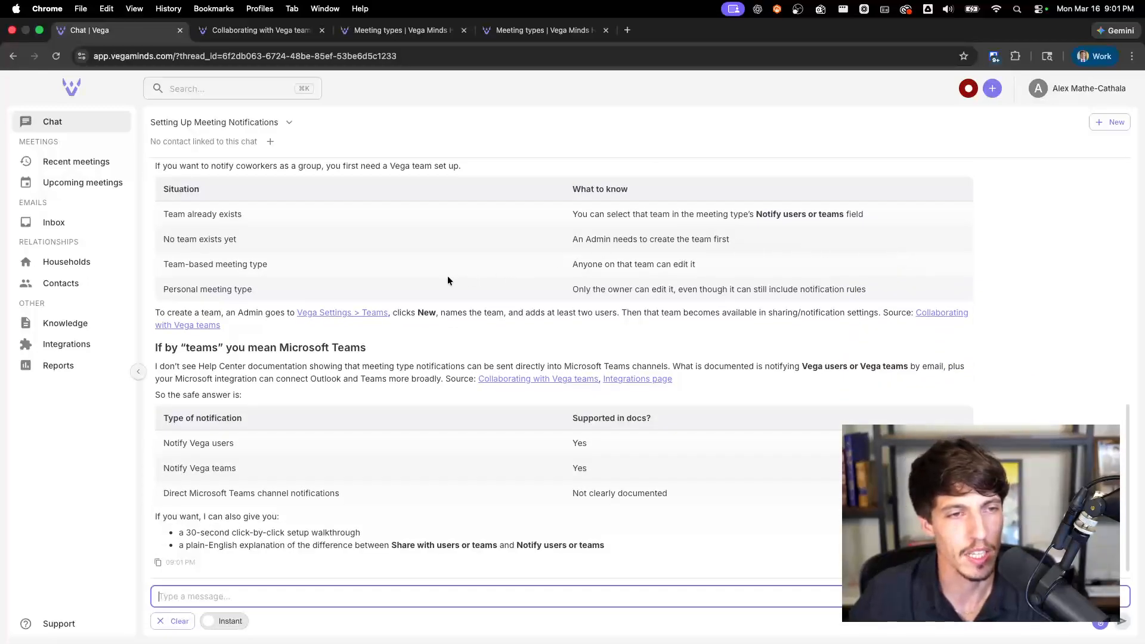
pyautogui.scroll(5, 396, 287)
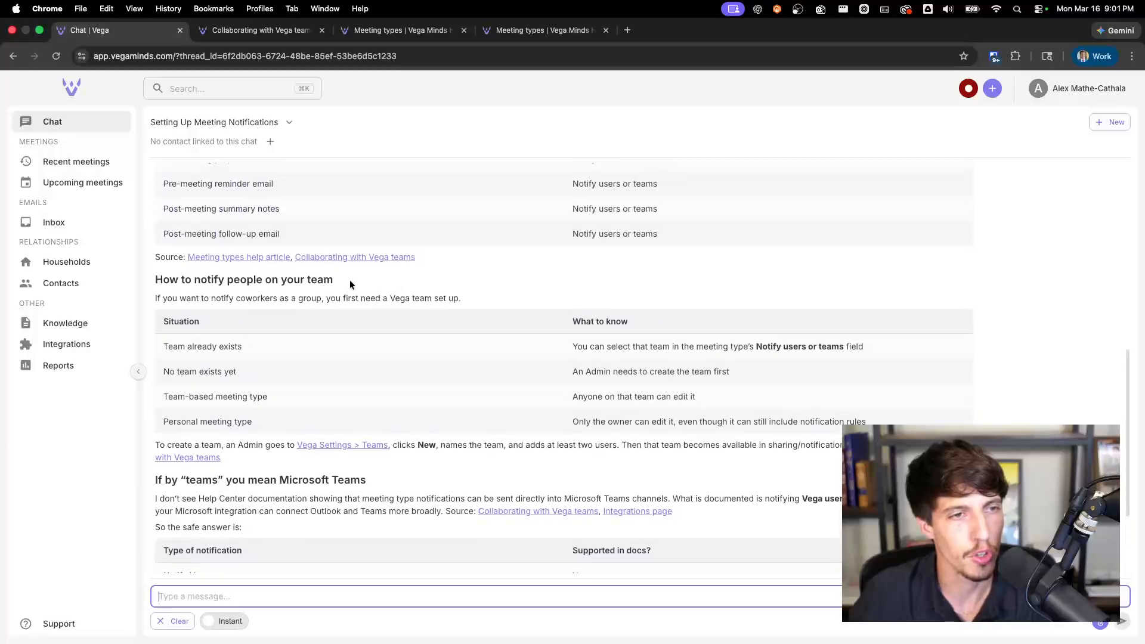
# Step: Open the Meeting types help article cited in the answer, skim it and return to the chat
pyautogui.click(239, 257)
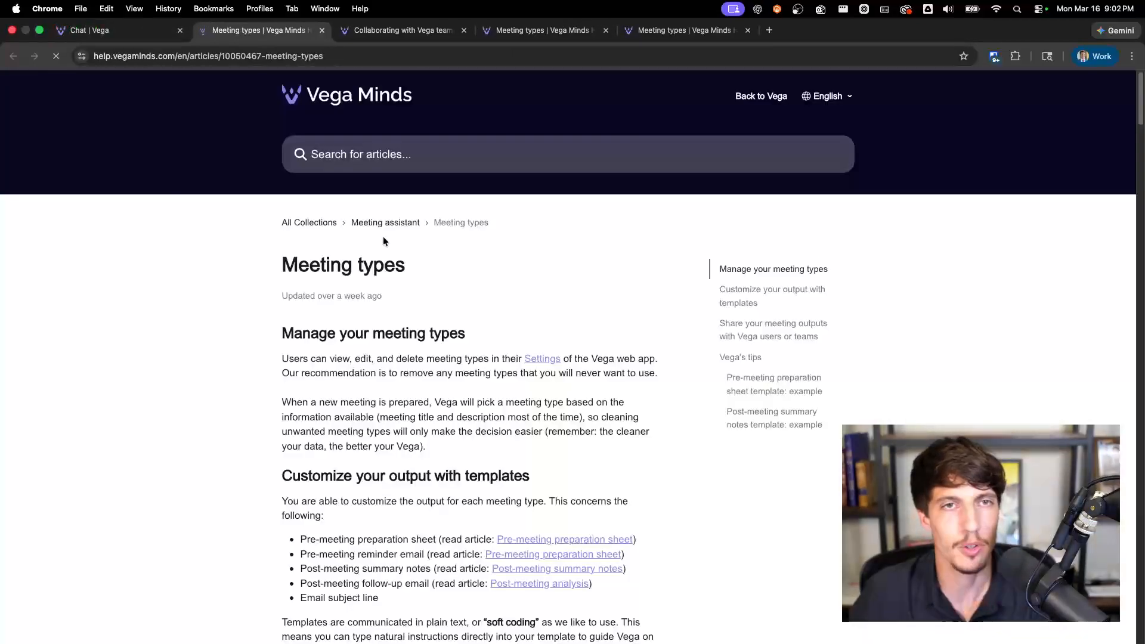
pyautogui.scroll(-6, 232, 267)
pyautogui.scroll(3, 233, 267)
pyautogui.click(150, 31)
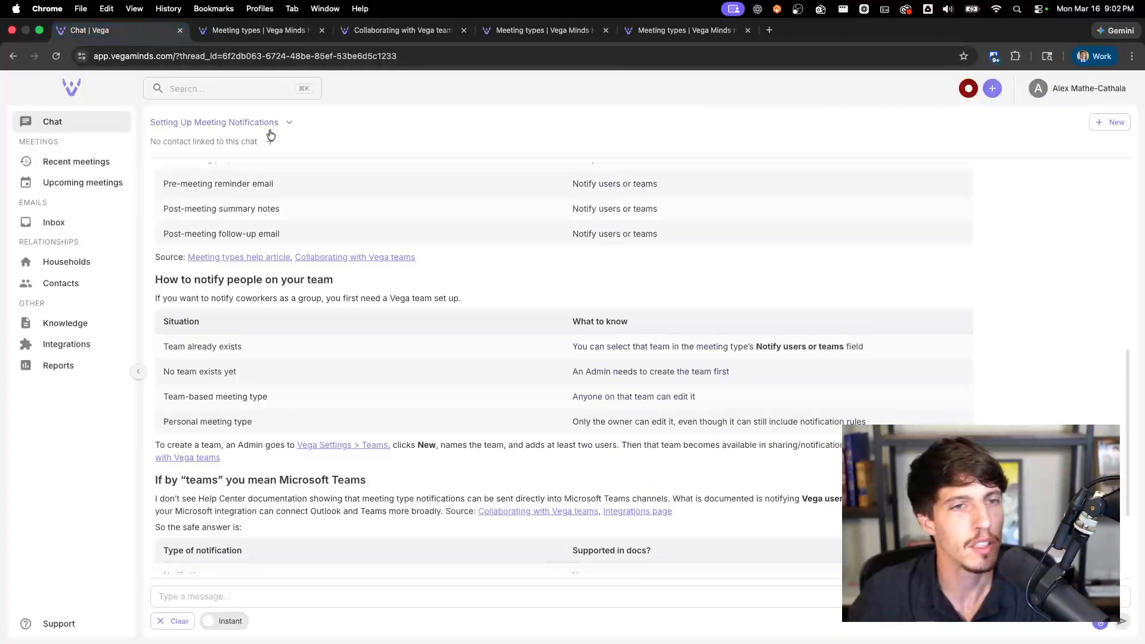
# Step: Open the cited help article Collaborating with Vega teams, skim it and return to the chat
pyautogui.click(352, 257)
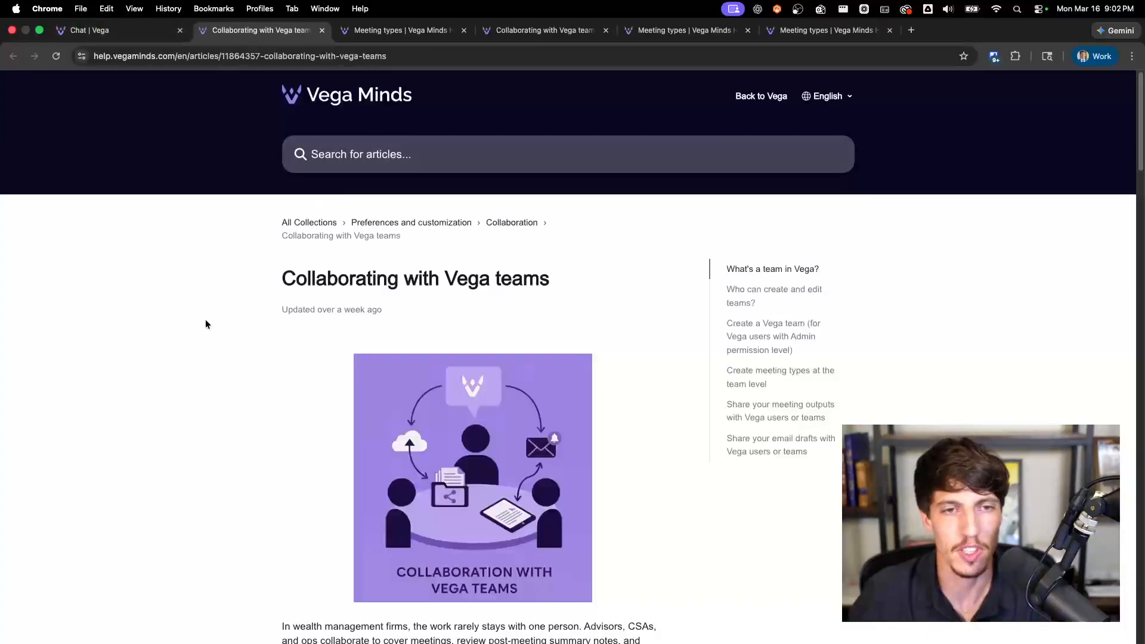
pyautogui.scroll(-10, 206, 320)
pyautogui.scroll(3, 206, 319)
pyautogui.click(146, 35)
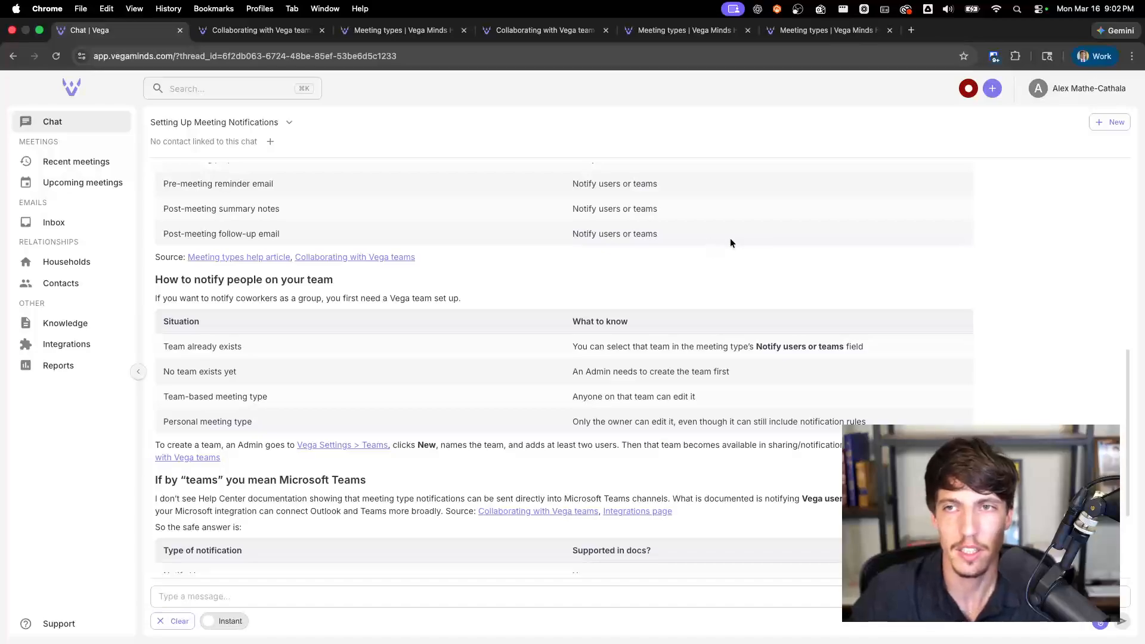
# Step: In the Teams settings, replace the last listed member of Service Team MC with the remaining available user and save
pyautogui.click(1039, 88)
pyautogui.click(1047, 114)
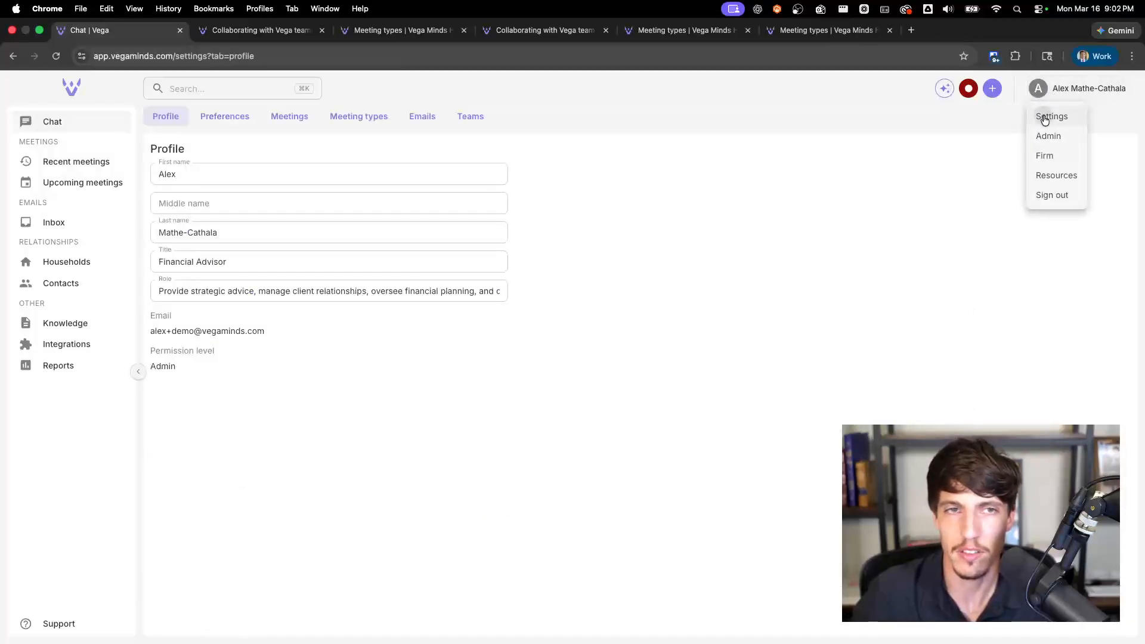
pyautogui.click(466, 122)
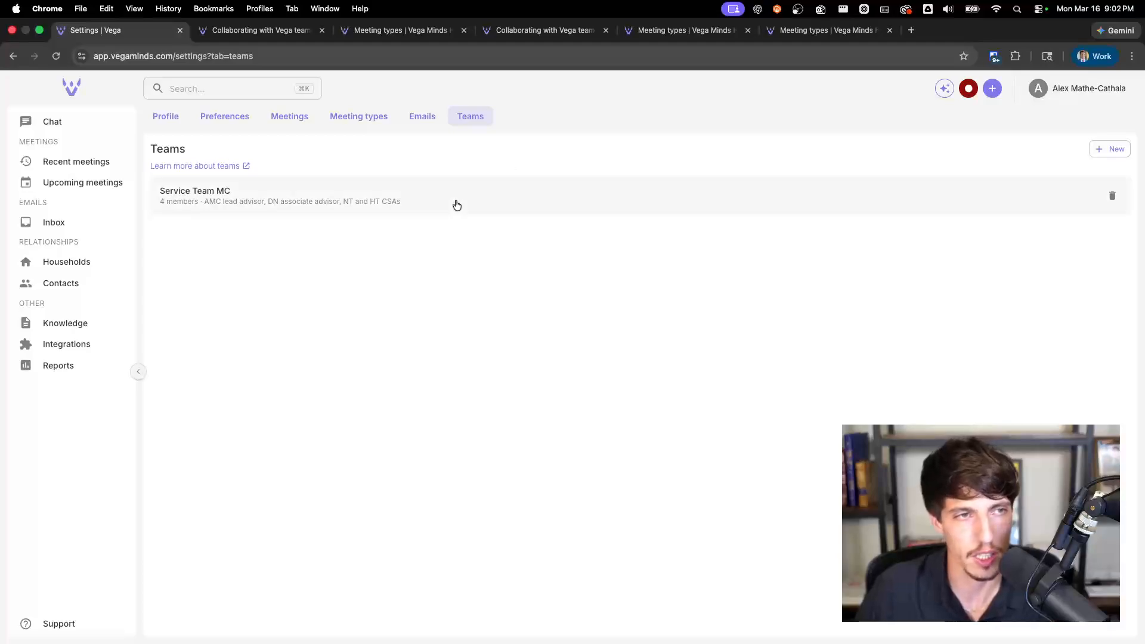
pyautogui.click(183, 194)
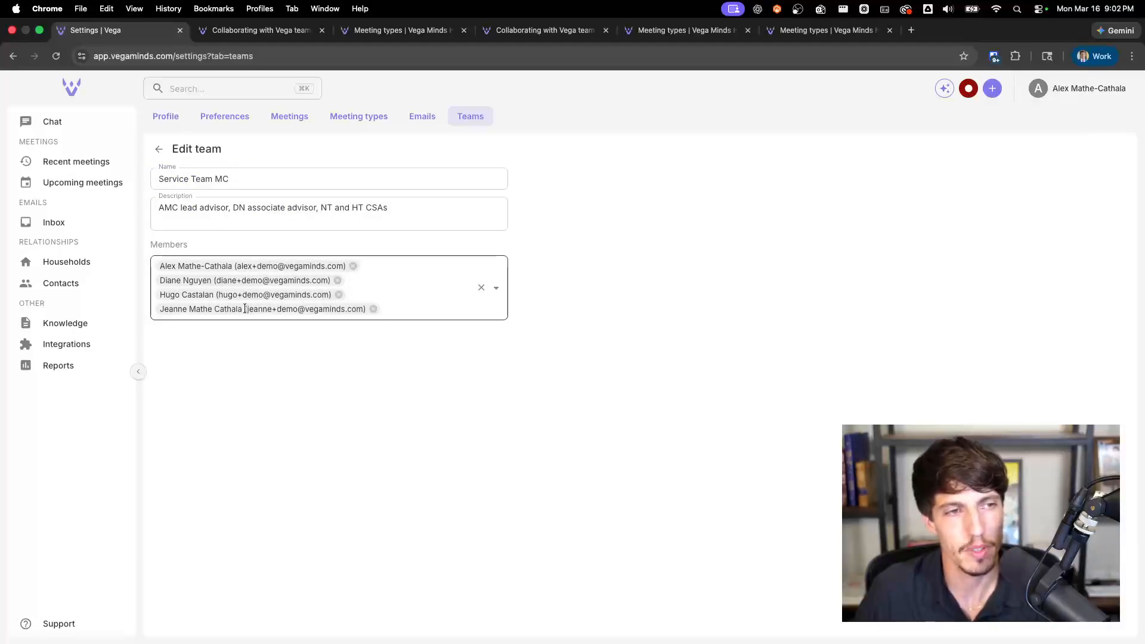
pyautogui.click(373, 309)
pyautogui.click(373, 298)
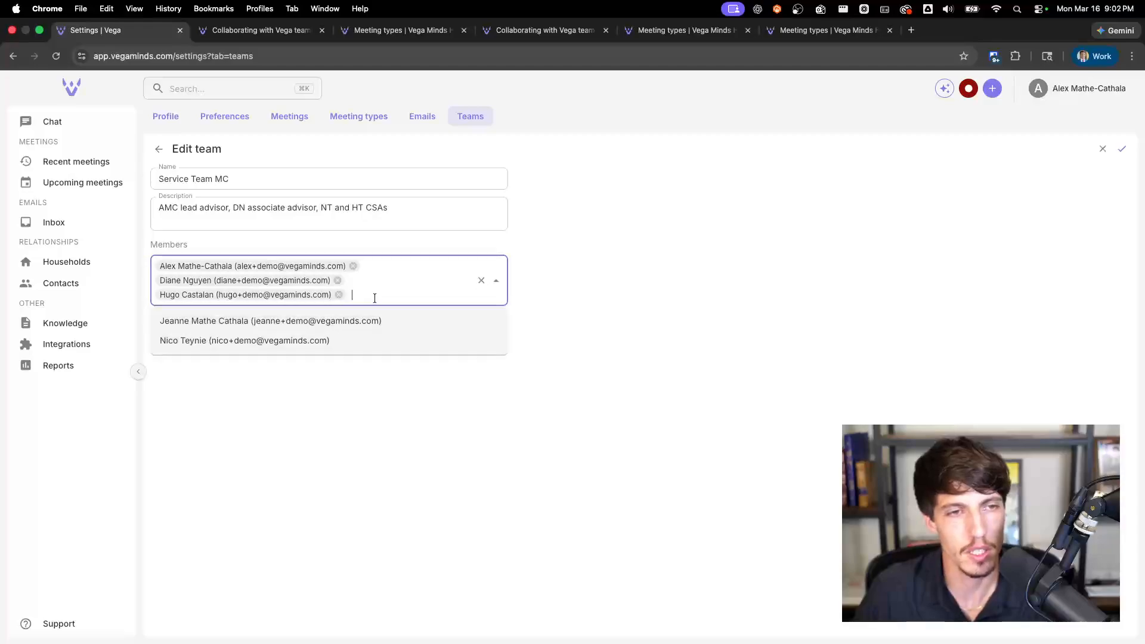
pyautogui.click(366, 338)
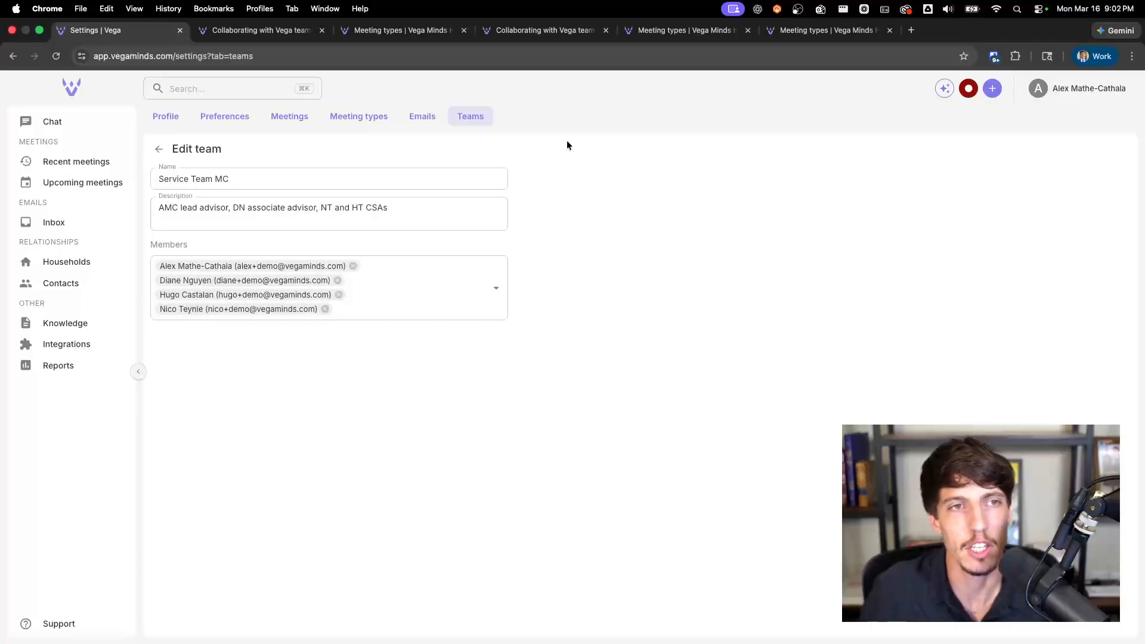
# Step: Open the Annual review meeting type and look over its meeting notes and preparation sheet templates
pyautogui.click(360, 118)
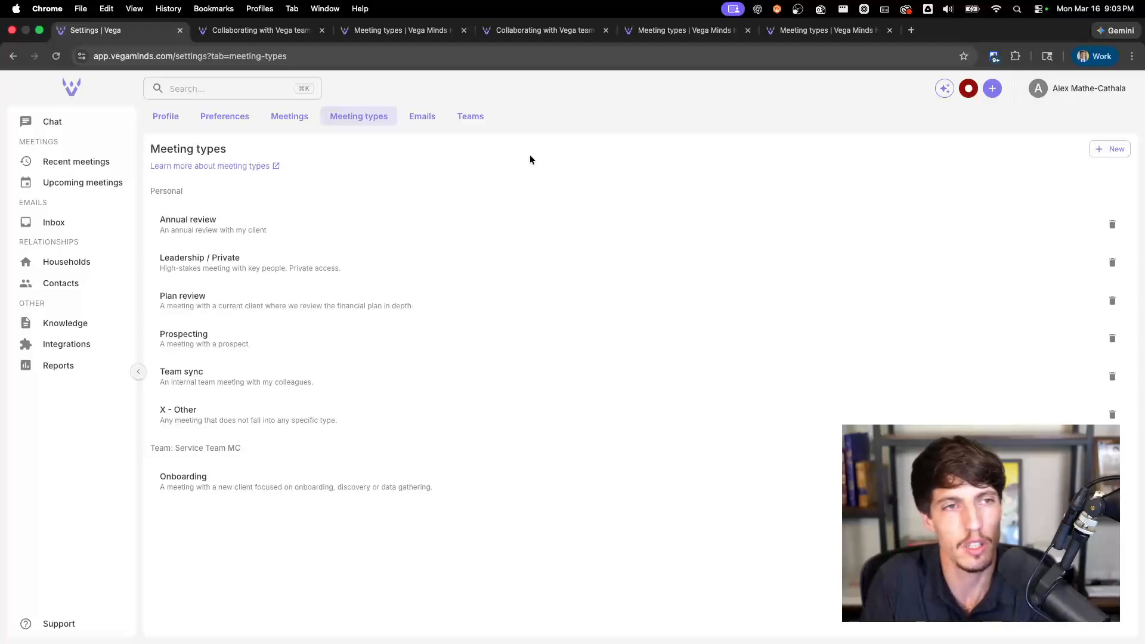
pyautogui.click(511, 221)
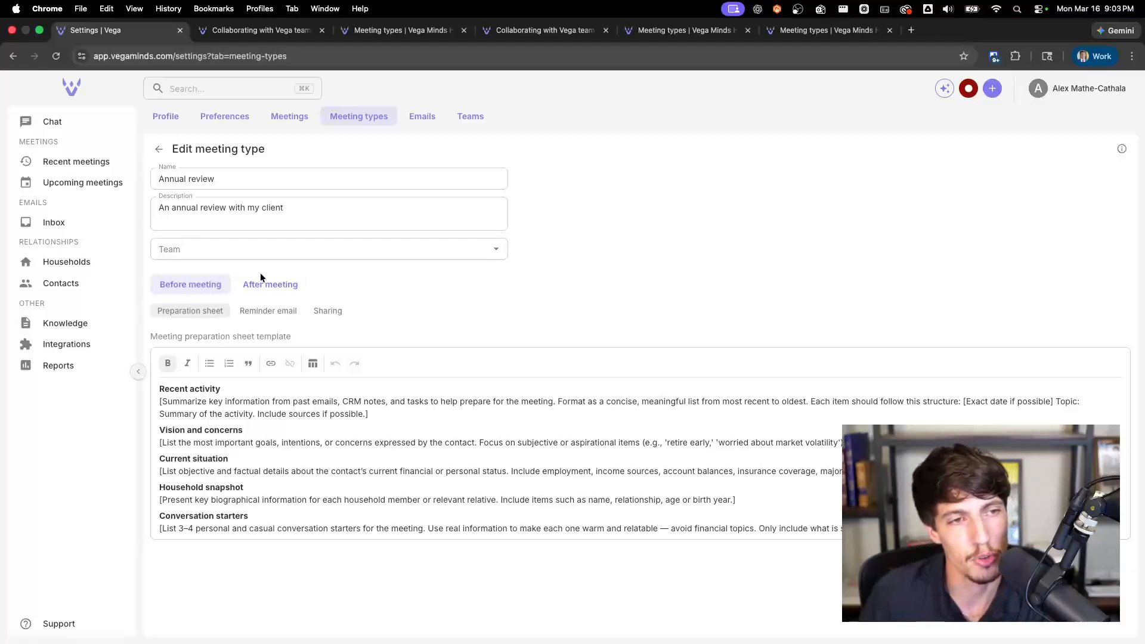
pyautogui.click(284, 286)
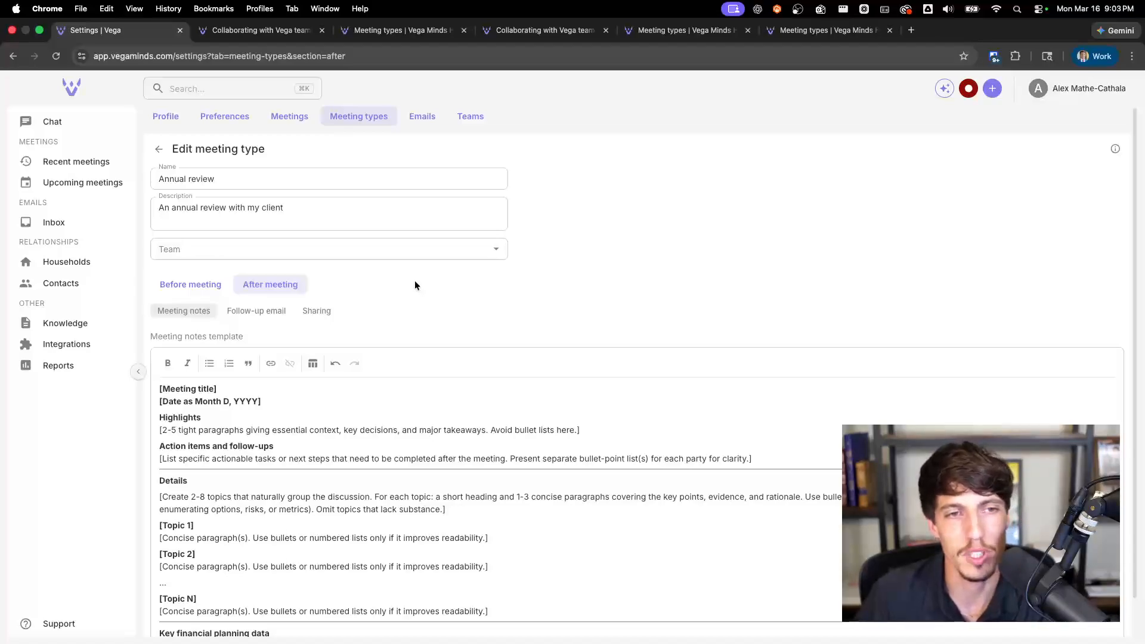
pyautogui.click(188, 290)
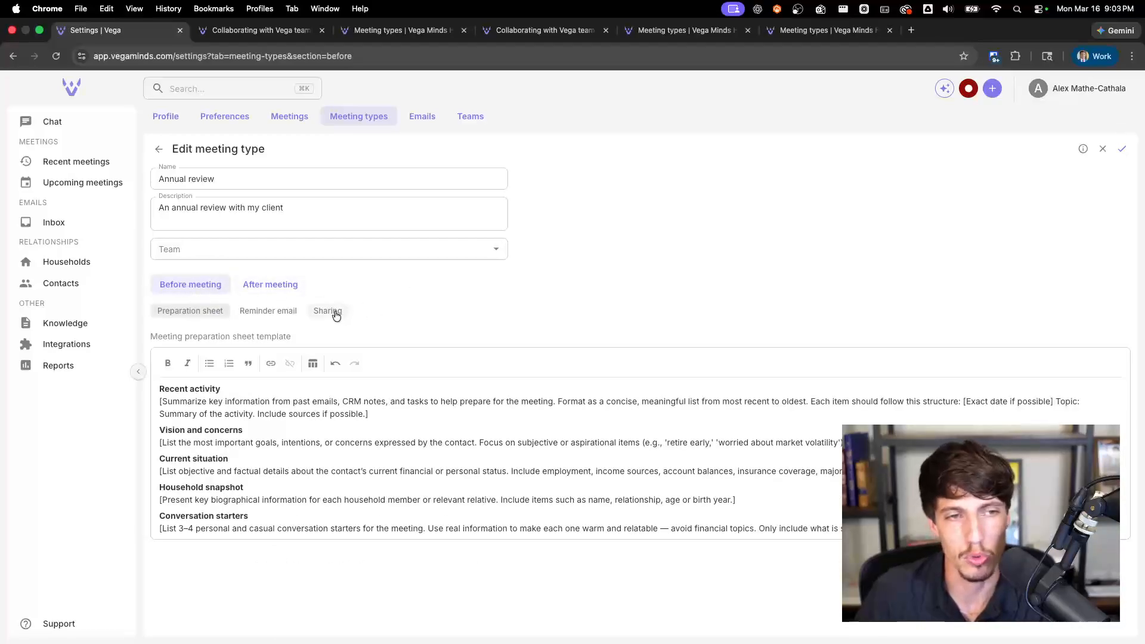
# Step: For the before-meeting sharing of Annual review, share with and notify Service Team MC, and save the meeting type
pyautogui.click(334, 312)
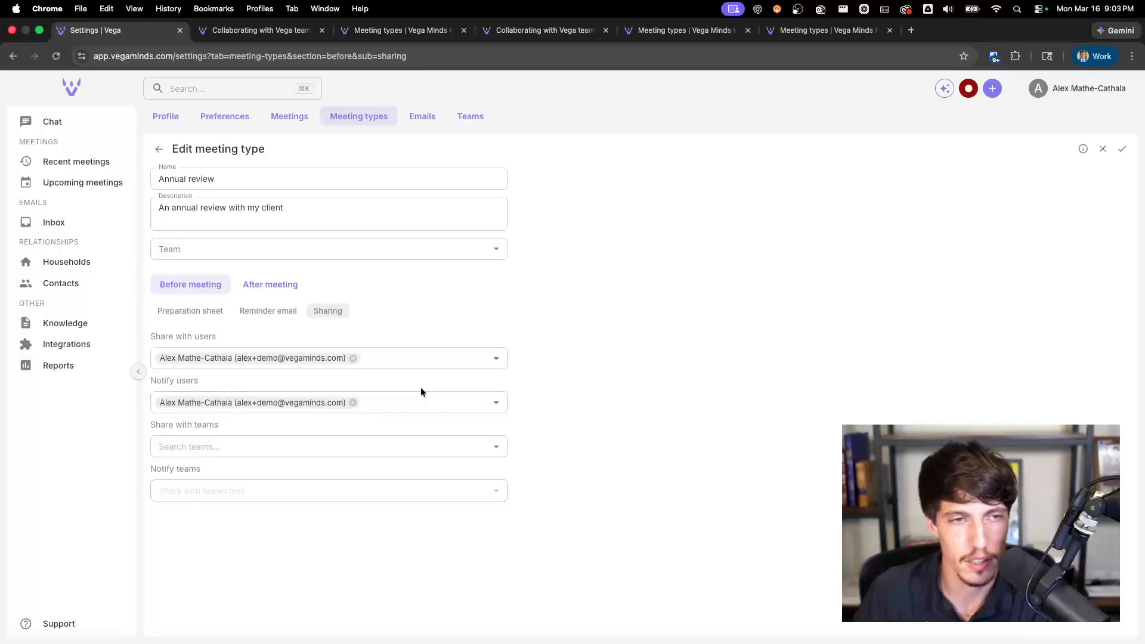
pyautogui.click(282, 438)
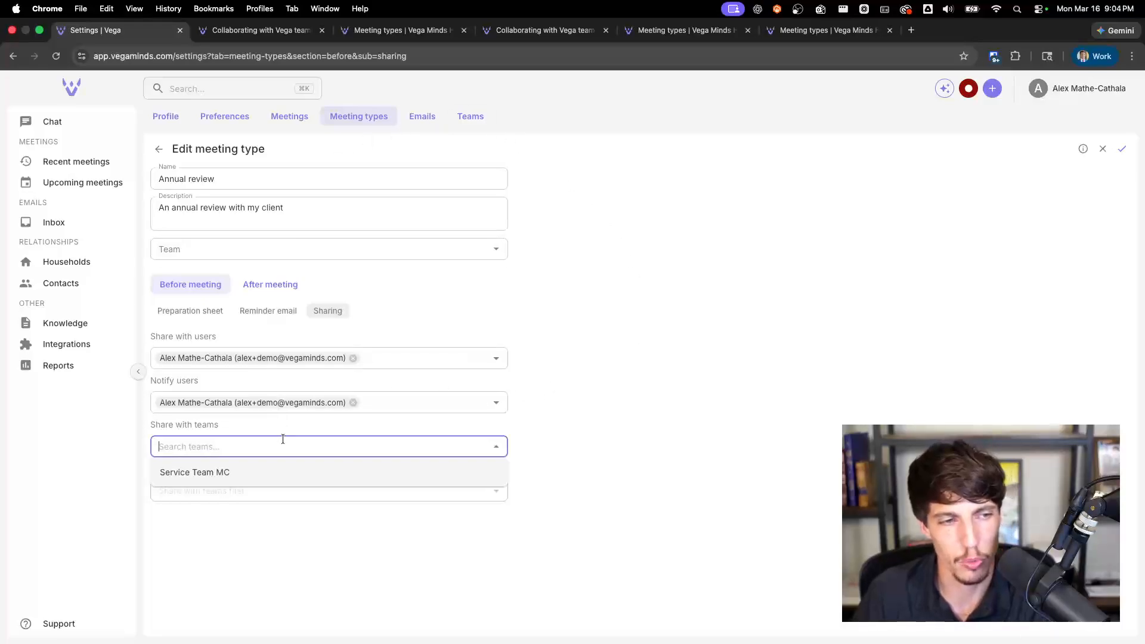
pyautogui.click(266, 471)
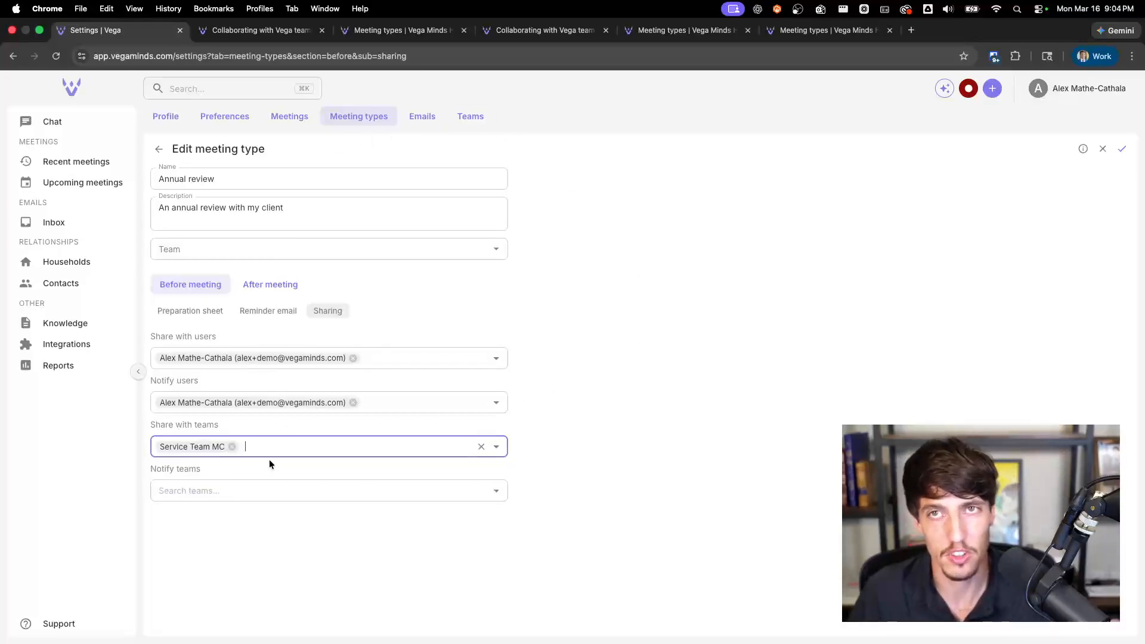
pyautogui.click(221, 484)
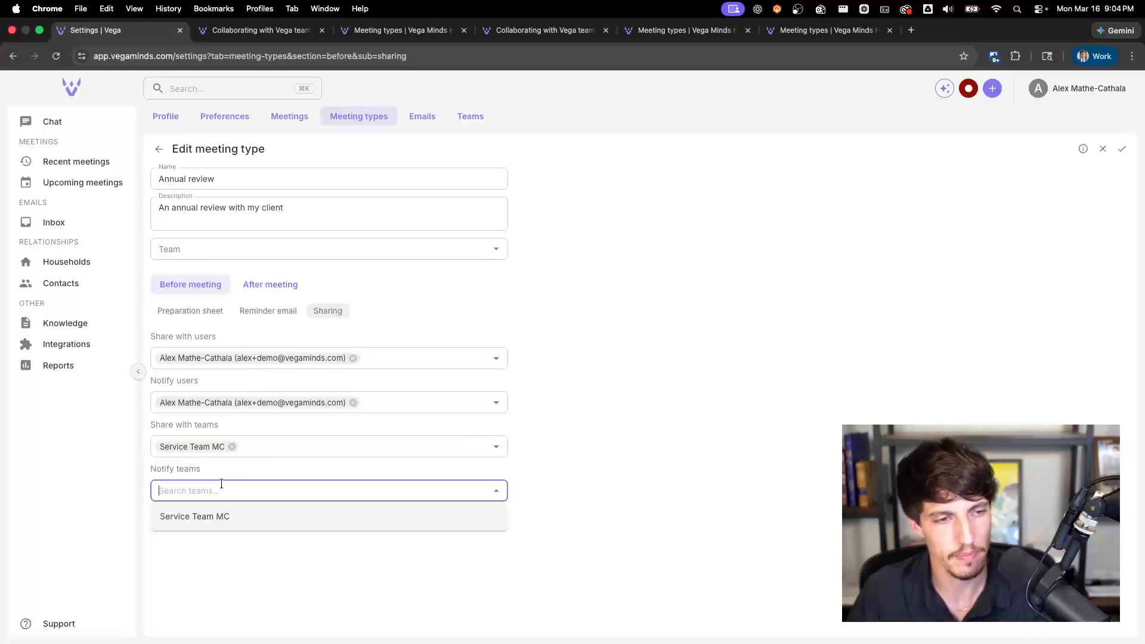
pyautogui.click(207, 517)
pyautogui.click(1103, 150)
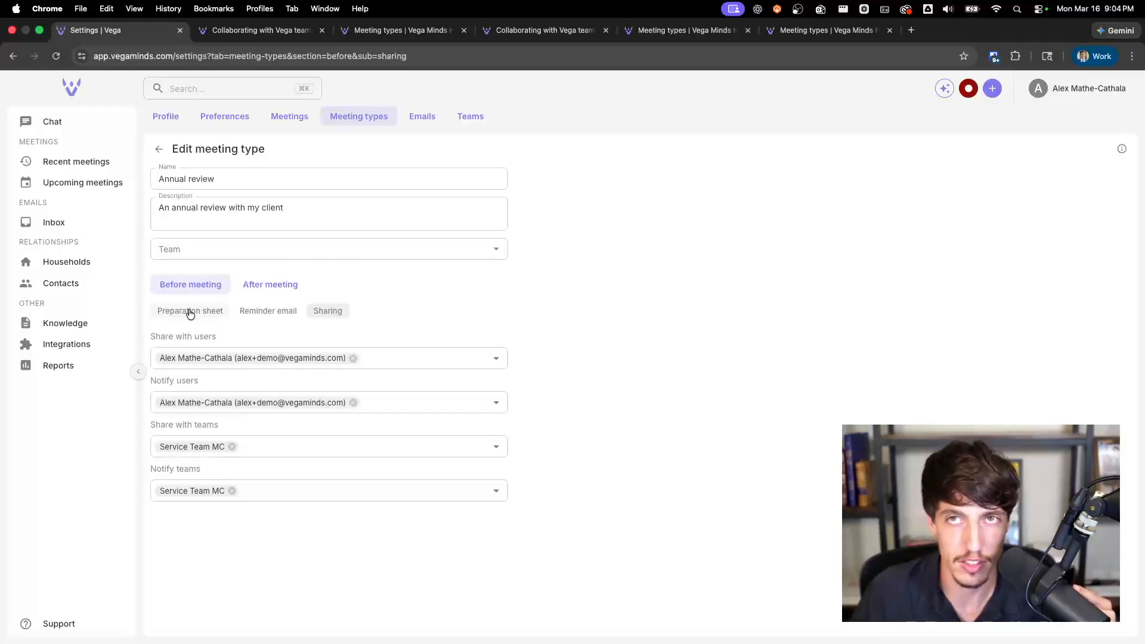
# Step: Check the after-meeting sharing of Annual review and the before- and after-meeting sharing of the Prospecting meeting type
pyautogui.click(249, 285)
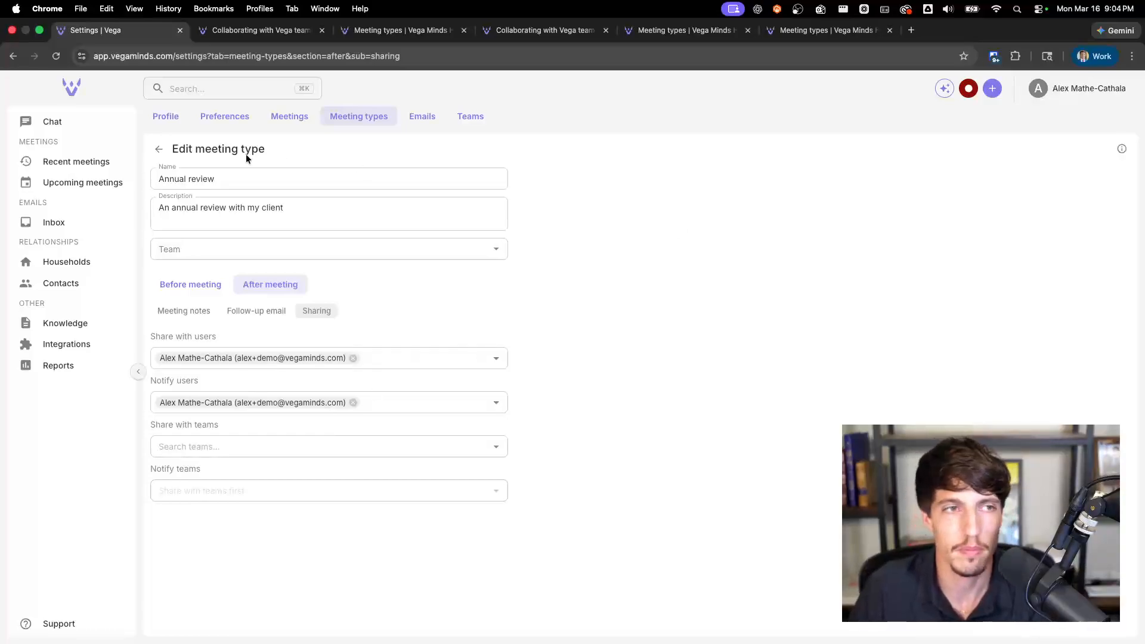
pyautogui.click(158, 149)
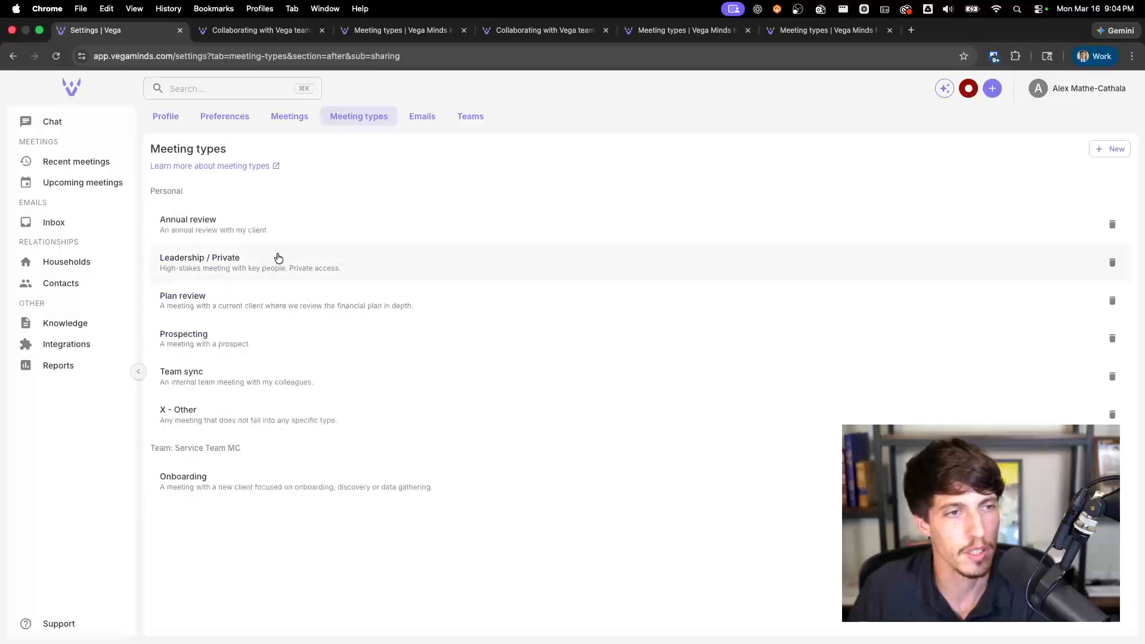
pyautogui.click(273, 344)
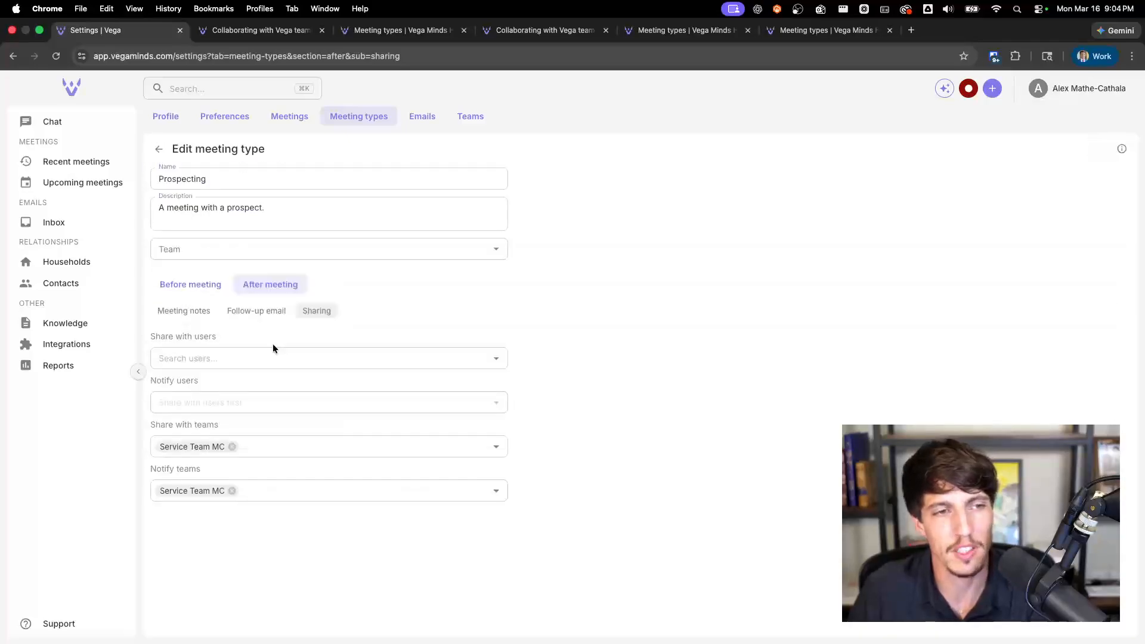
pyautogui.click(191, 293)
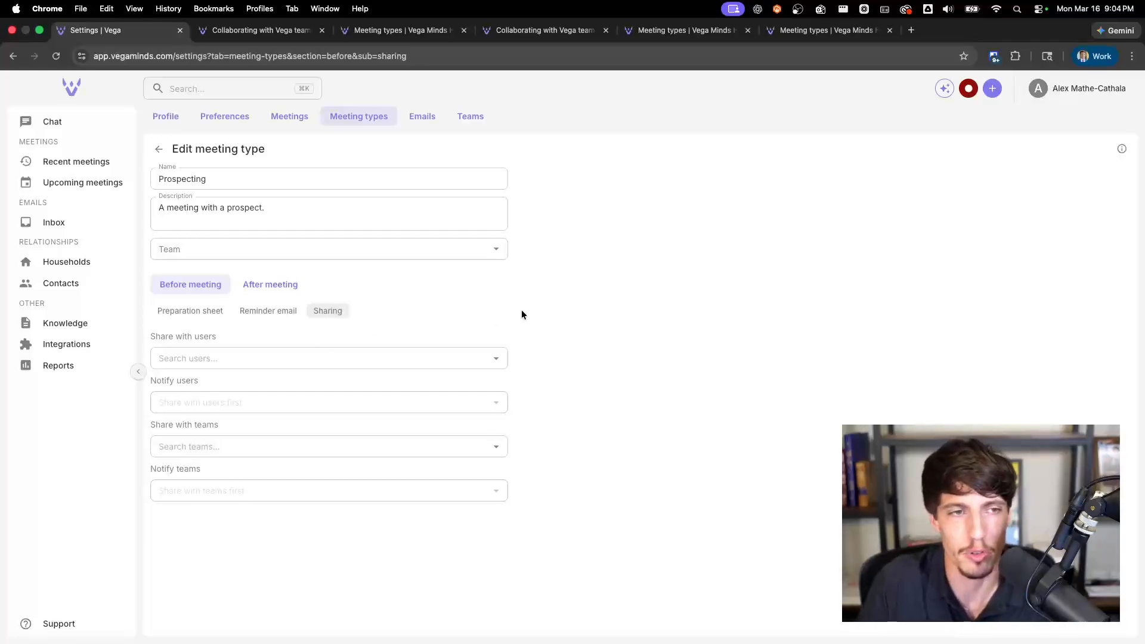
pyautogui.click(269, 288)
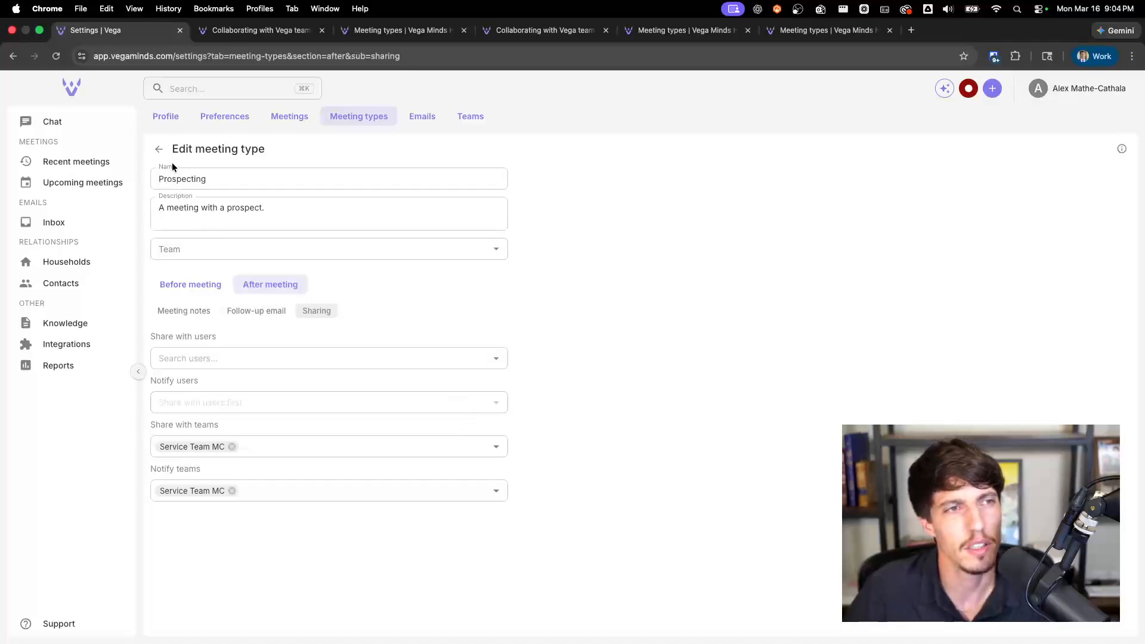
pyautogui.click(159, 151)
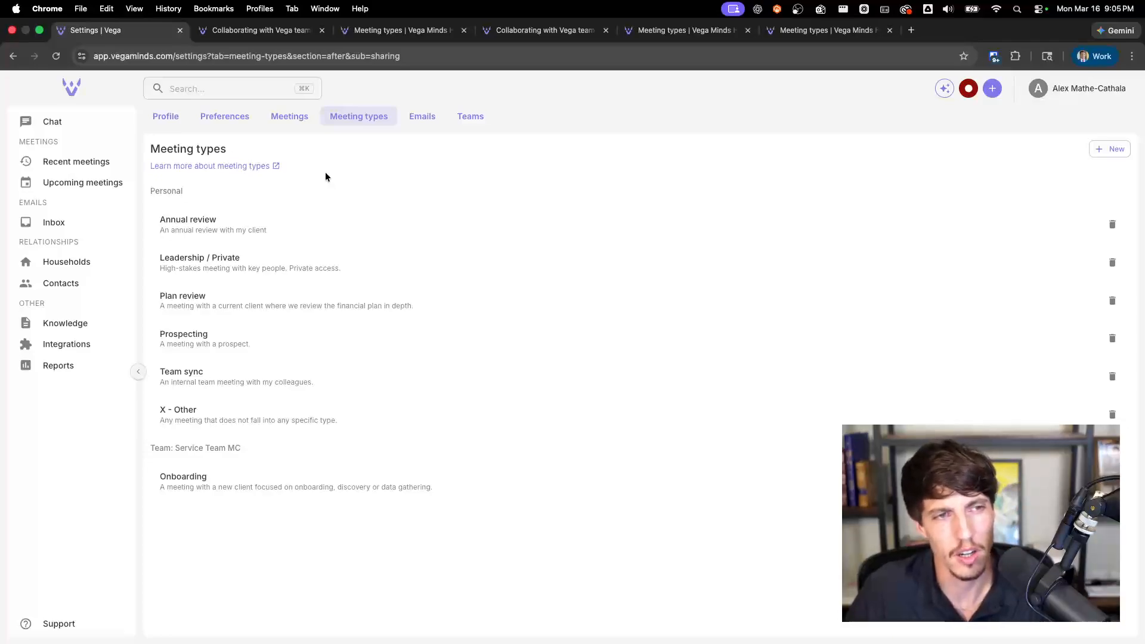
# Step: Check the after- and before-meeting sharing settings of the Leadership / Private meeting type, leaving its team sharing empty
pyautogui.click(205, 264)
pyautogui.moveTo(210, 179); pyautogui.dragTo(254, 180)
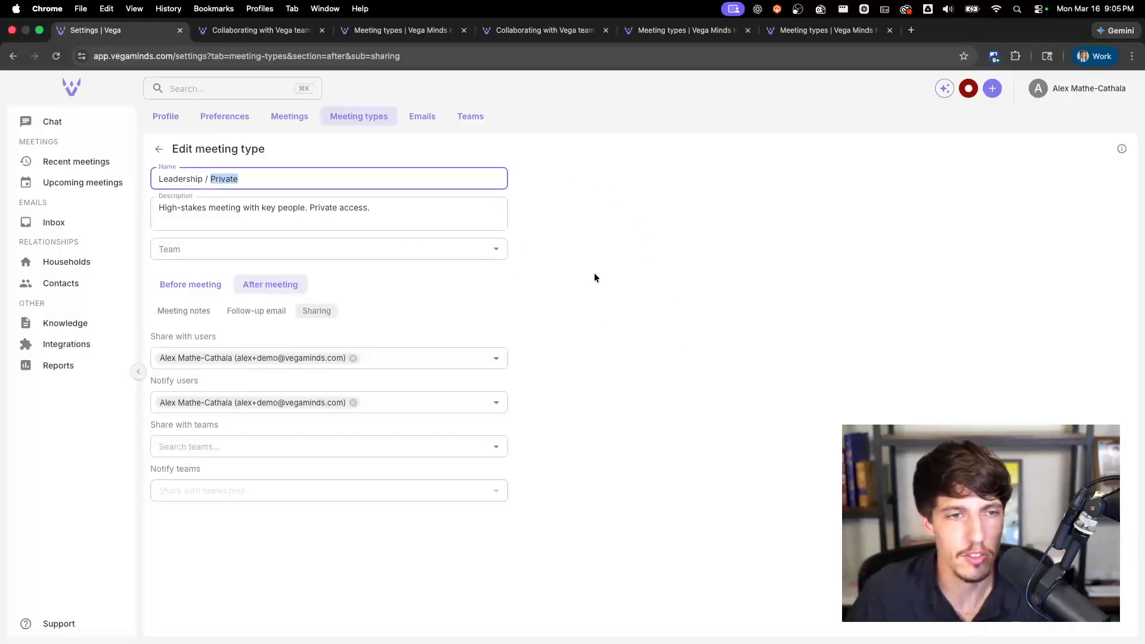
pyautogui.click(360, 446)
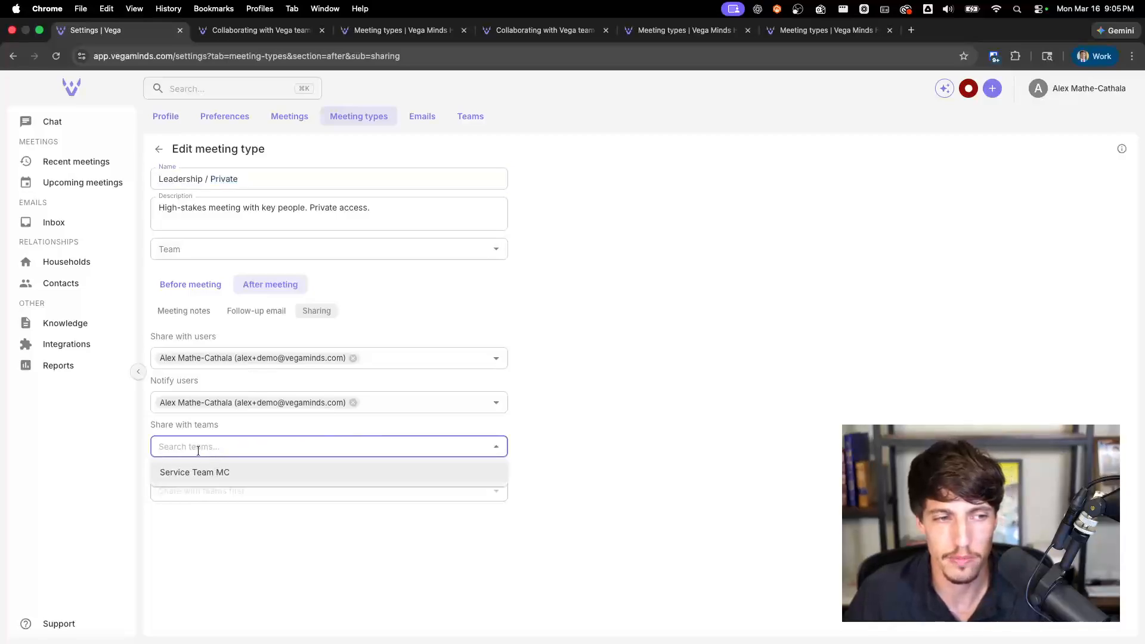
pyautogui.click(213, 514)
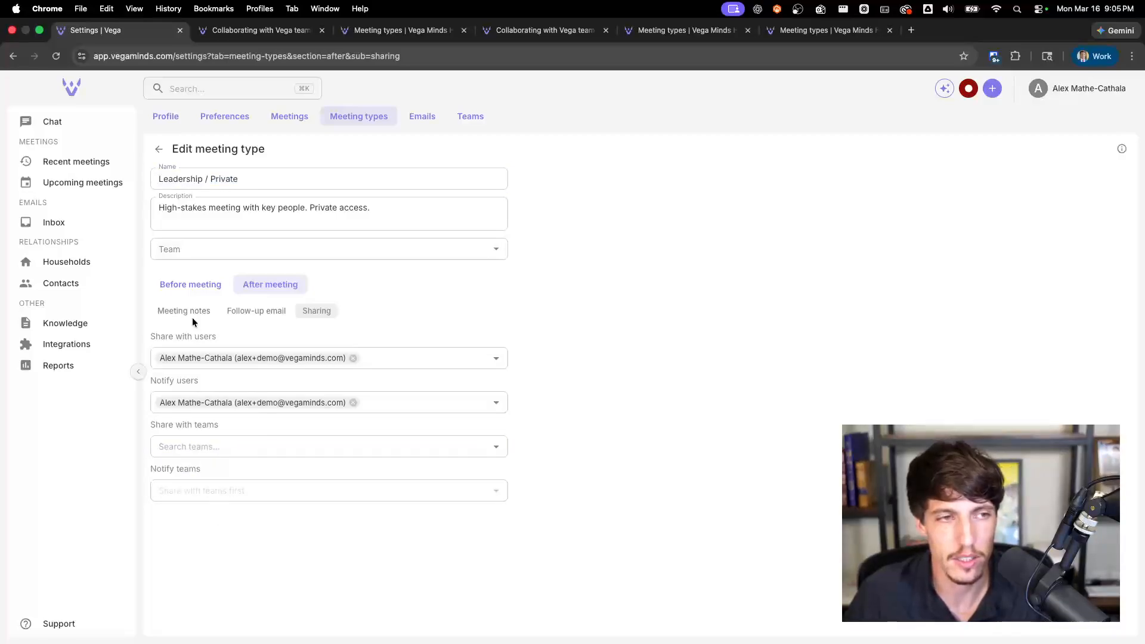
pyautogui.click(179, 285)
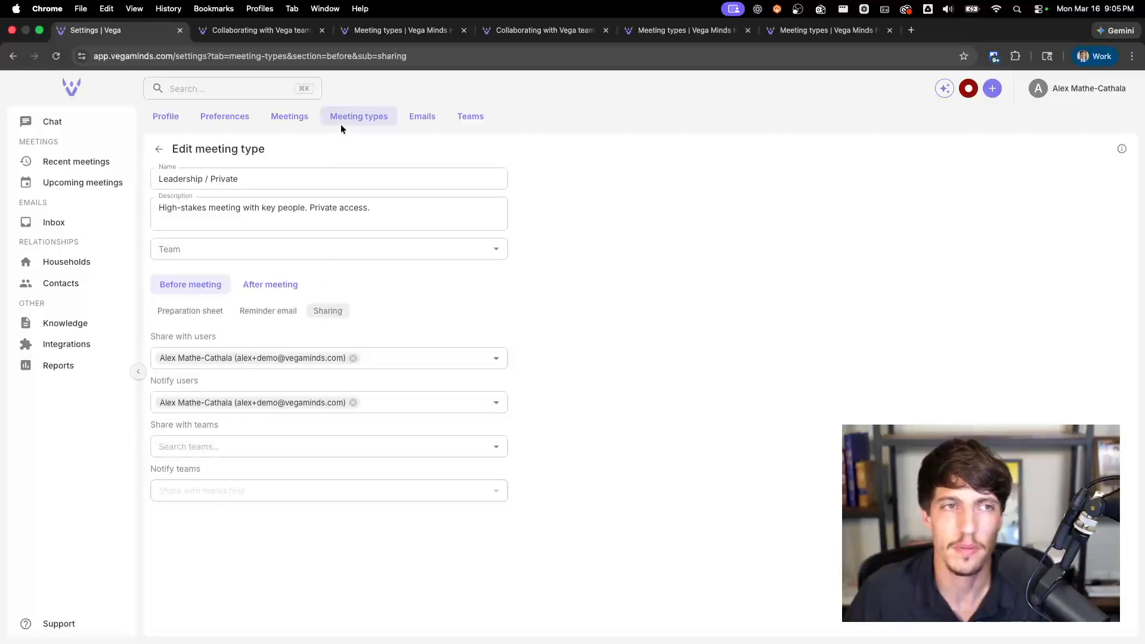
pyautogui.click(158, 148)
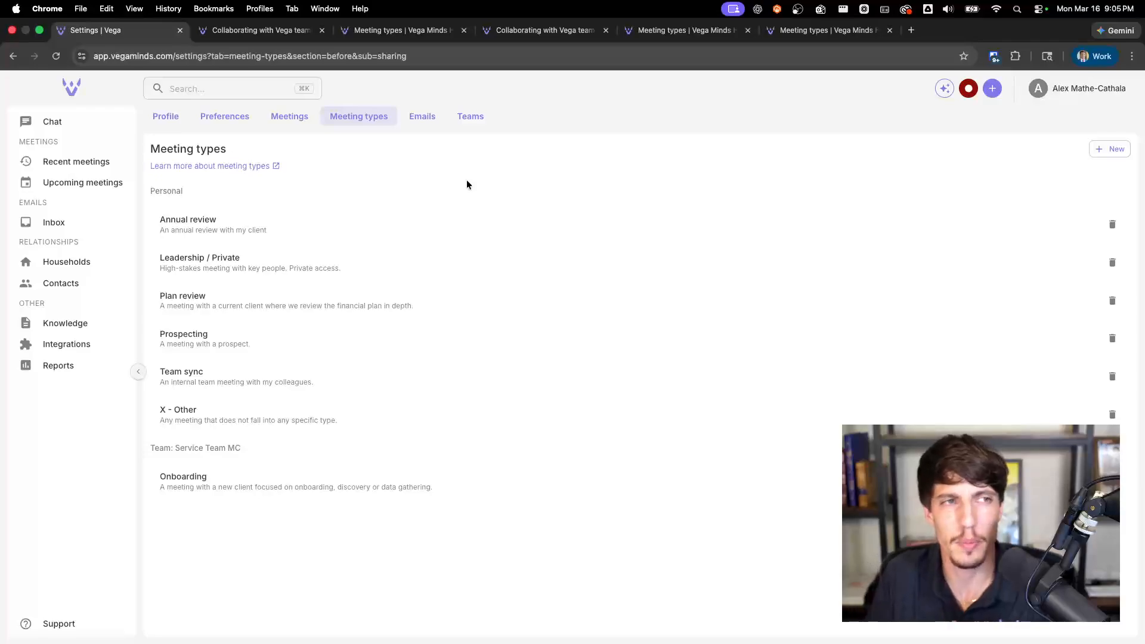
# Step: Review the Teams list and the Meeting types list in the settings, and return to the meeting notifications chat
pyautogui.click(476, 123)
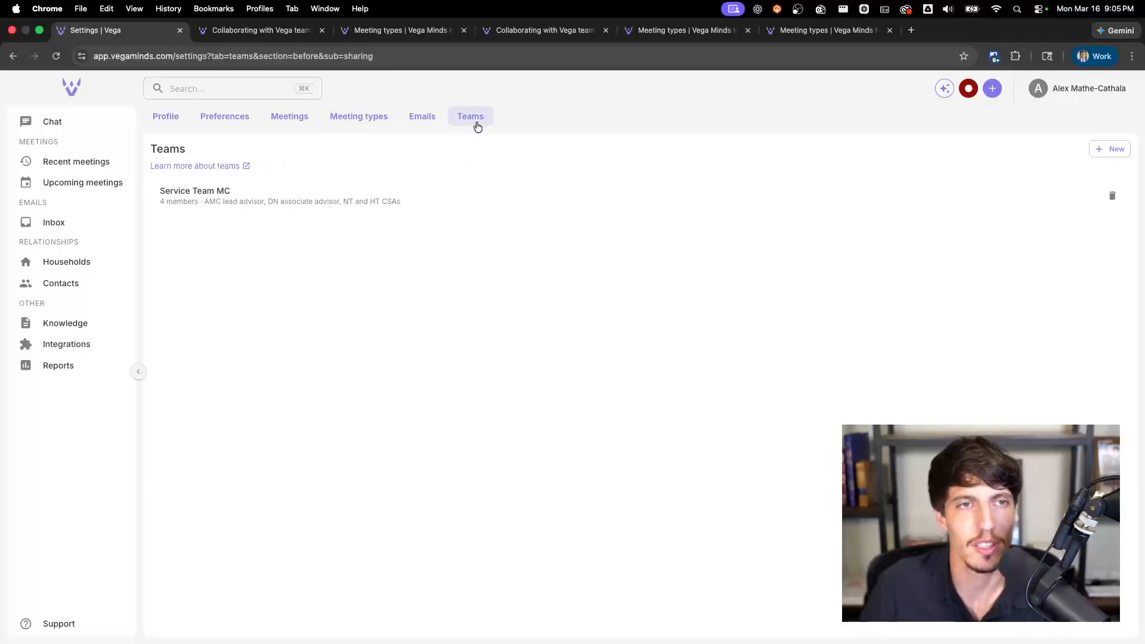
pyautogui.click(381, 116)
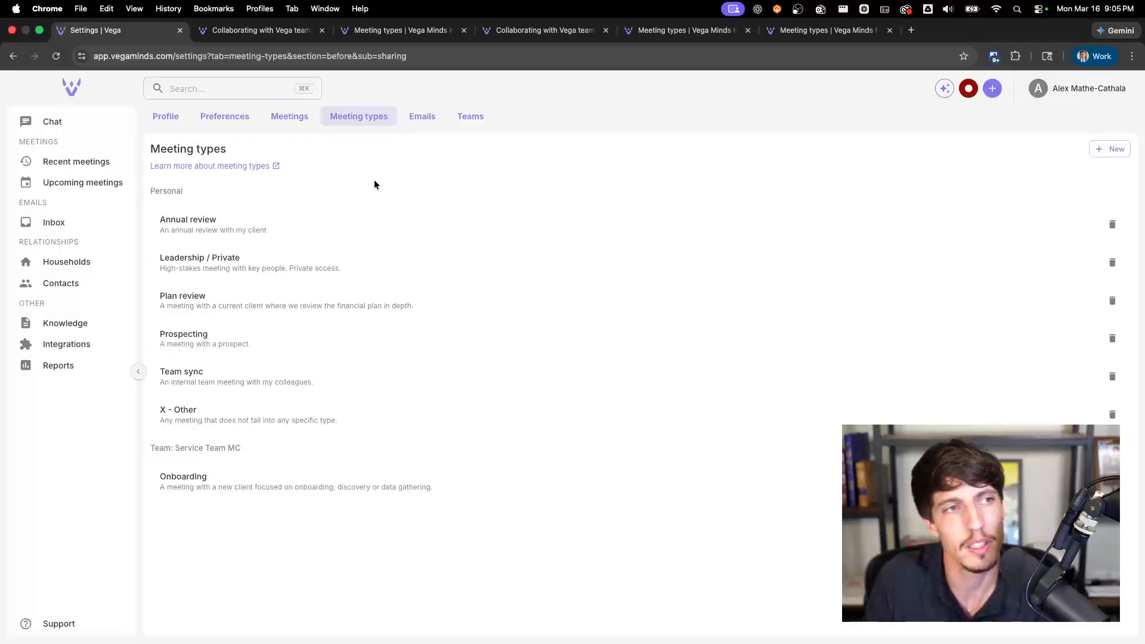
pyautogui.click(93, 122)
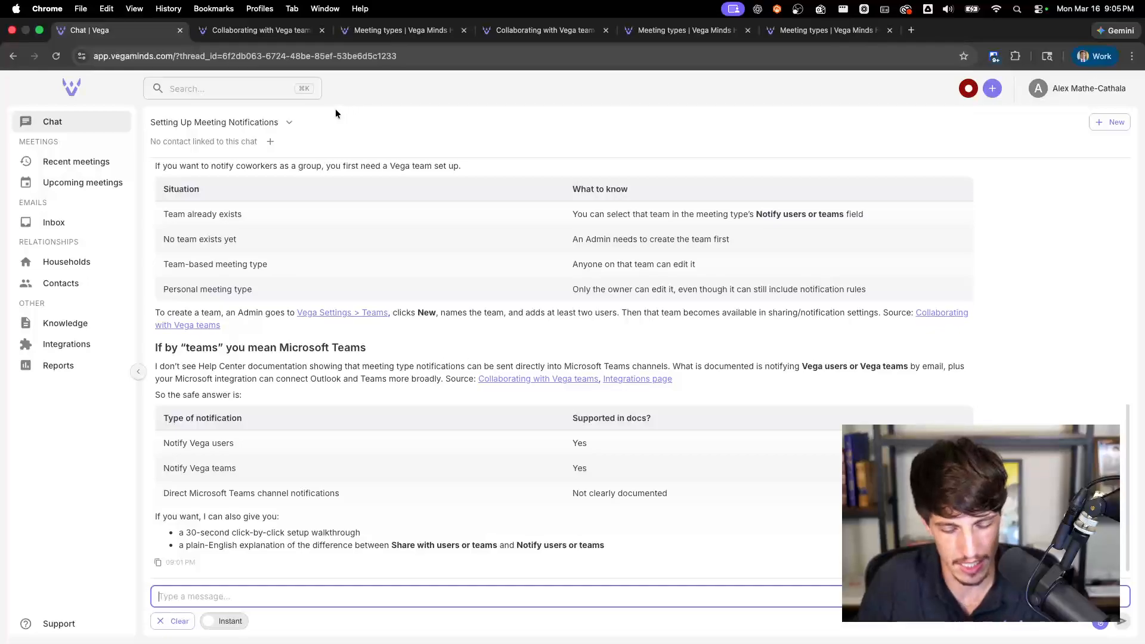
# Step: Enter the support e-mail address in the global search and dismiss the search
pyautogui.press('super+k')
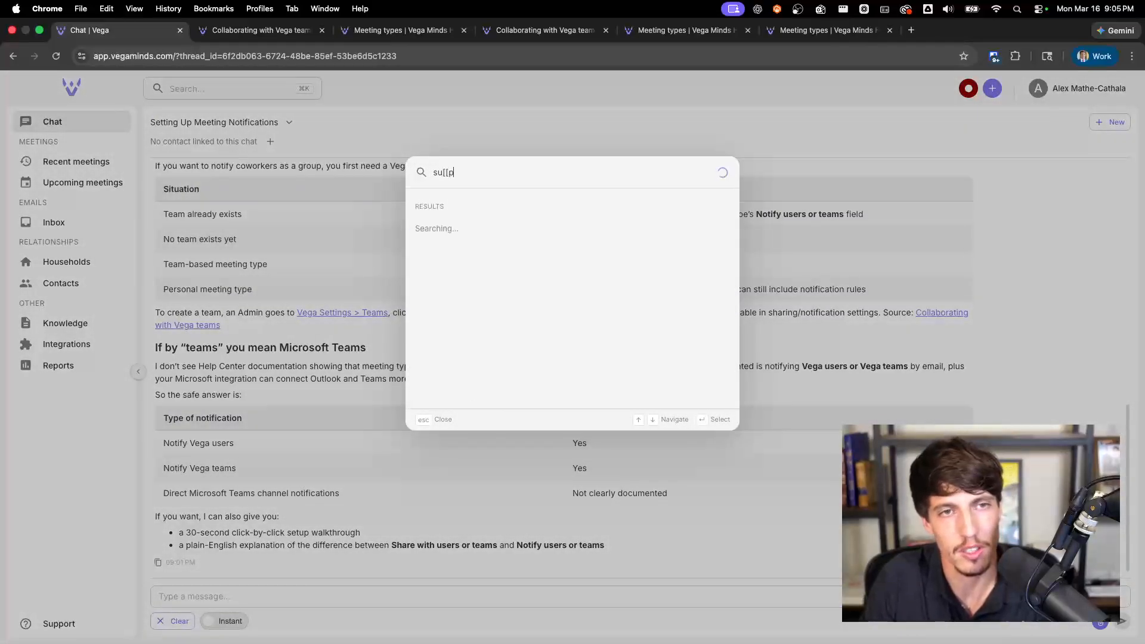
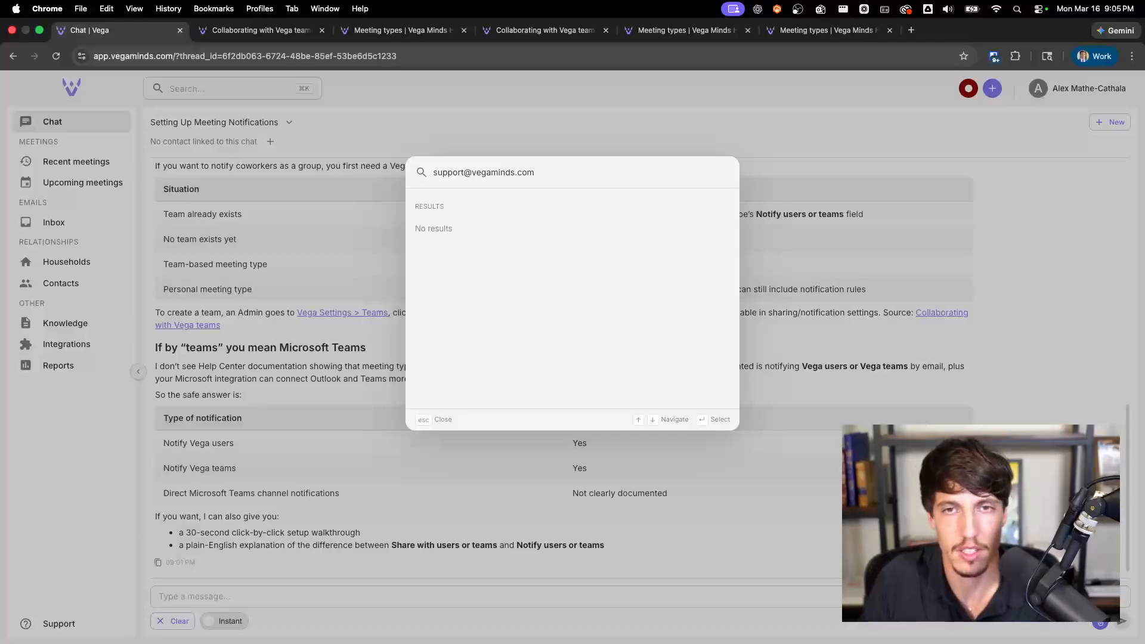
pyautogui.press('Escape')
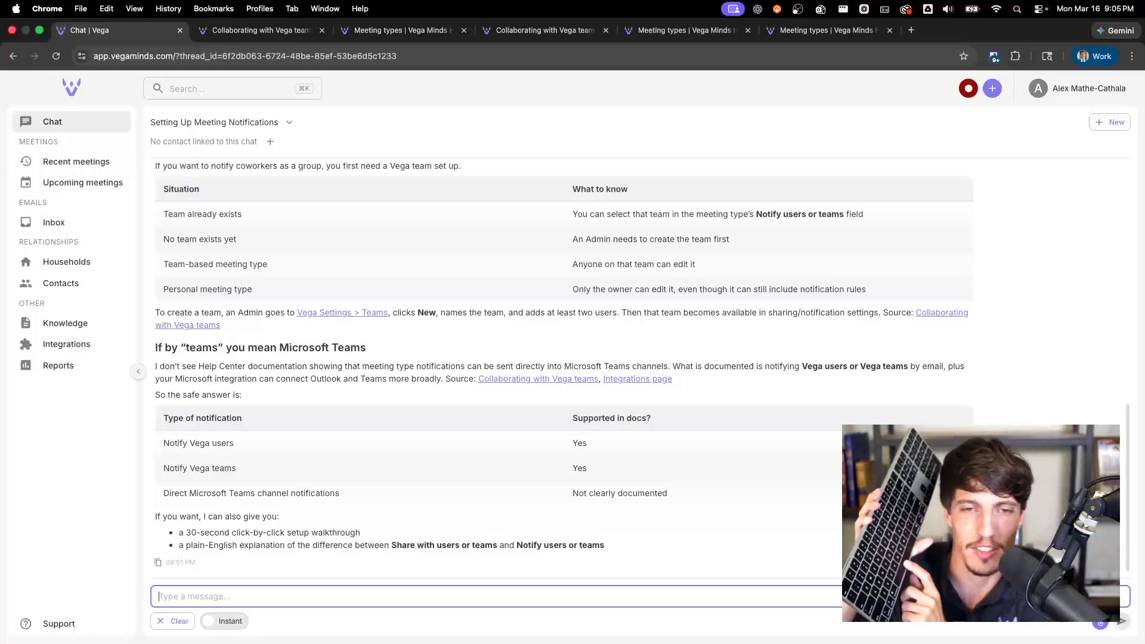
# Step: Start recording a new voice message to the assistant in the meeting notifications chat
pyautogui.press('space')
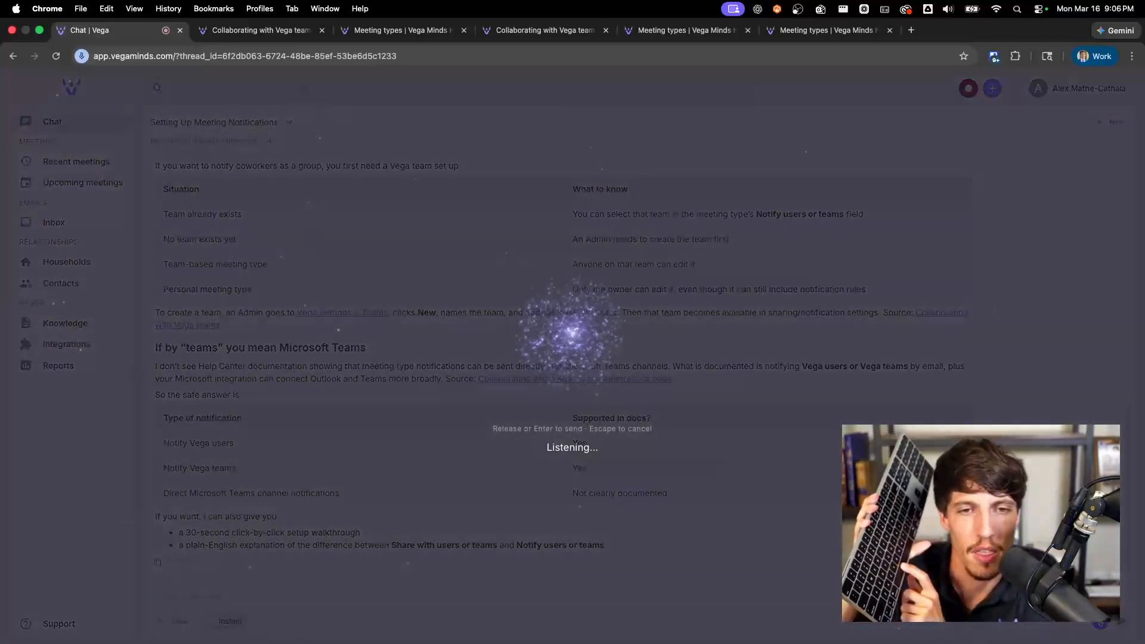